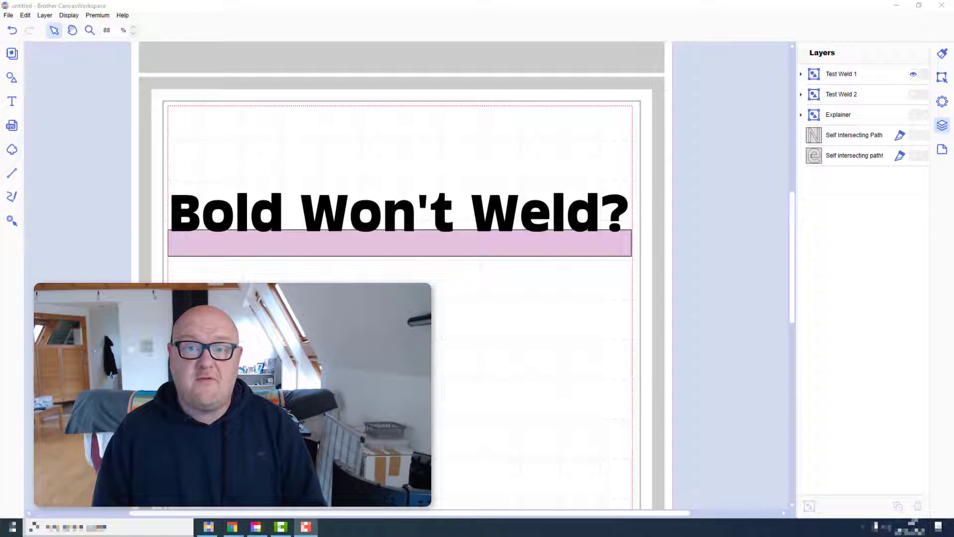
- Weld the Test Weld 1 title onto its pink bar, then undo the weld
left_click_drag(363, 155, 414, 221)
left_click_drag(441, 260, 456, 266)
left_click(942, 78)
left_click(818, 426)
left_click(12, 31)
- Check the Test Weld 1 text in the Layers list, then reselect the whole group
left_click(468, 154)
left_click(482, 206)
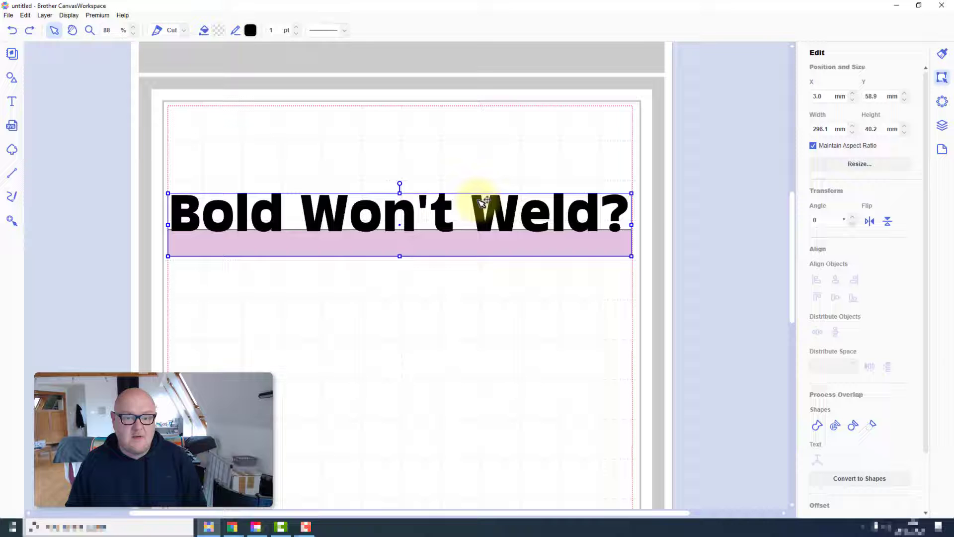
left_click(943, 124)
left_click(858, 101)
left_click(525, 122)
left_click_drag(528, 123, 575, 264)
left_click(942, 77)
- Show the Test Weld 2 title and confirm its text weight is Bold
left_click(943, 126)
left_click(915, 97)
left_click(501, 285)
left_click(800, 95)
left_click(846, 118)
left_click(440, 30)
left_click(496, 27)
- Select the Test Weld 2 text and bar and weld them, triggering error E92001
left_click(711, 373)
left_click_drag(711, 373, 594, 316)
left_click_drag(665, 367, 581, 298)
left_click(943, 77)
left_click(818, 425)
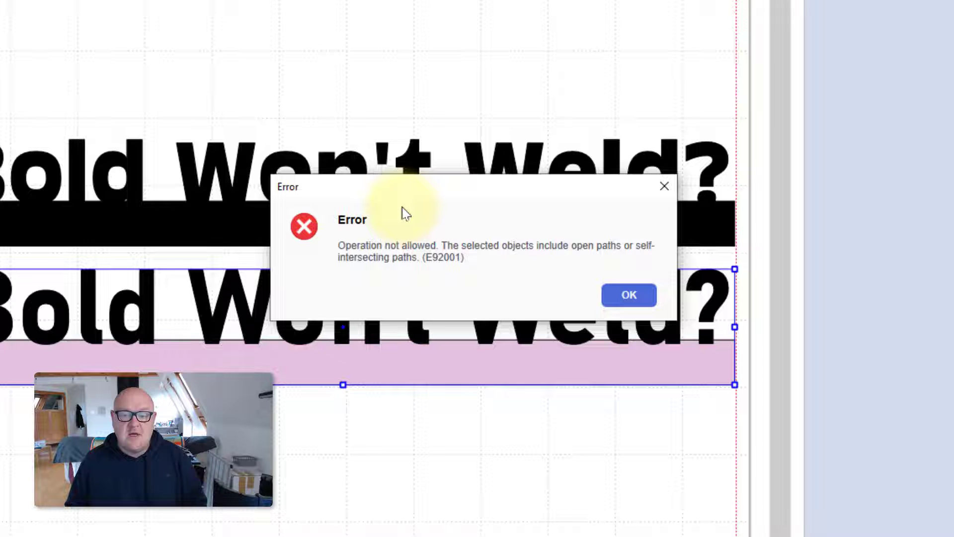
- Dismiss error E92001 and hide the SHAPE layer and Test Weld 2 titles
left_click(636, 298)
left_click(631, 297)
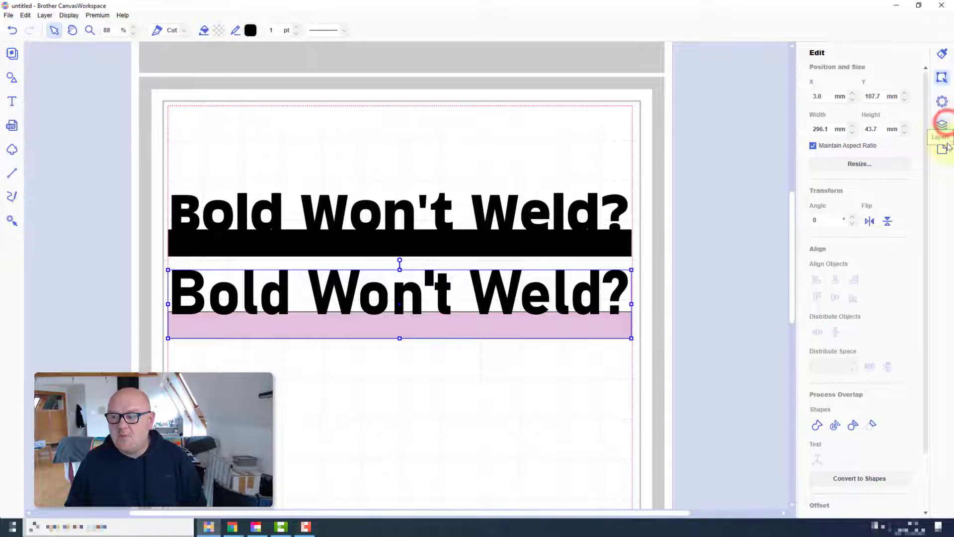
left_click(943, 125)
left_click(914, 74)
left_click(913, 94)
- Expand the Explainer layer and turn on its Titles and With Fill layers
left_click(800, 156)
left_click(914, 179)
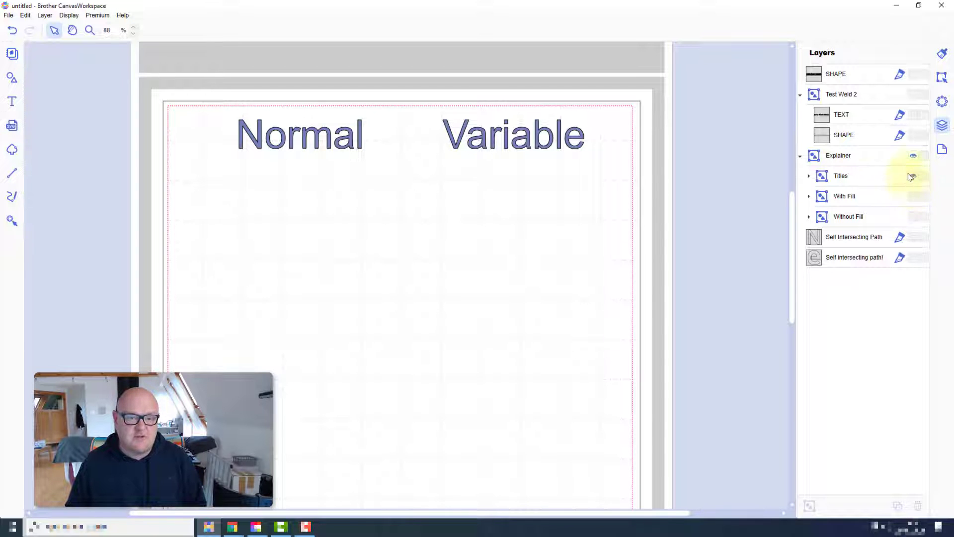
left_click(914, 196)
- Turn on the Without Fill layer to reveal the outlined Normal and Variable Aa letters
left_click(913, 217)
scroll(692, 330, "down", 3)
scroll(692, 329, "up", 1)
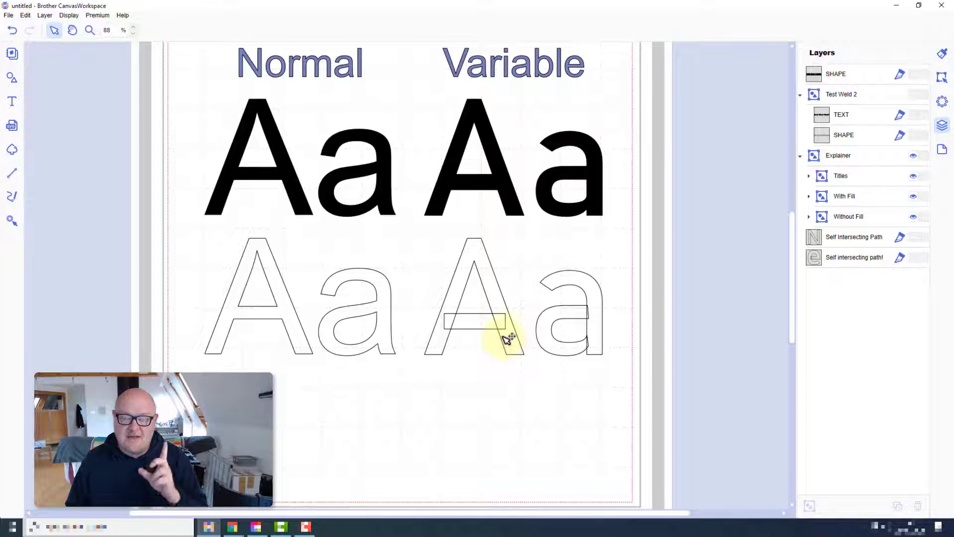
- Hide the Explainer layer and show the Self intersecting path! layer instead
left_click(913, 157)
left_click(914, 258)
scroll(595, 245, "up", 2)
mouse_move(300, 201)
left_mouse_down()
mouse_move(381, 301)
mouse_move(301, 201)
mouse_move(383, 201)
left_mouse_up()
- Swap the Self intersecting path! layer for the Self Intersecting Path layer's N outline
left_click(913, 258)
left_click(914, 237)
- Retype the self-intersecting N text as the letter E
left_click(521, 298)
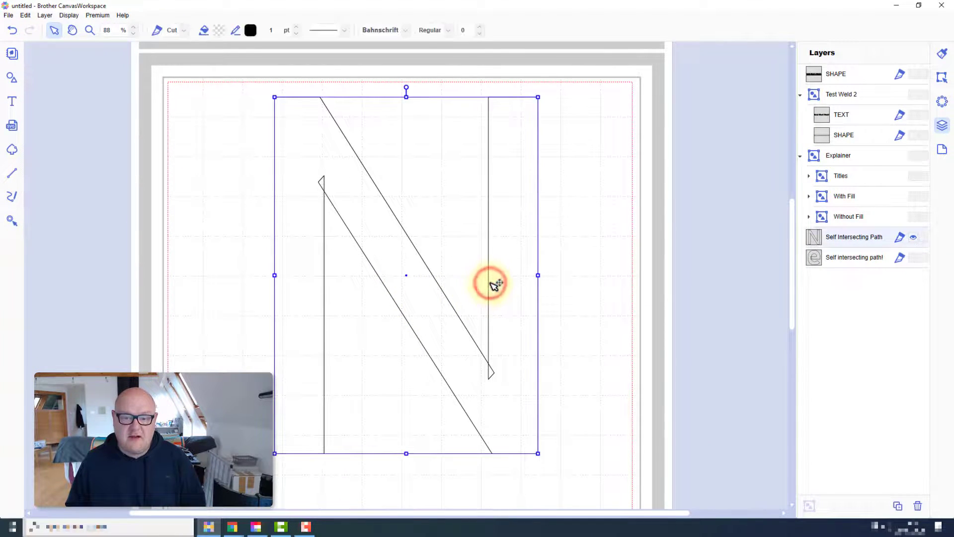
left_click(493, 283)
double_click(498, 280)
type("E")
left_click(729, 203)
left_click(542, 392)
- Undo back to the N and convert it from text into shapes
key("ctrl+z")
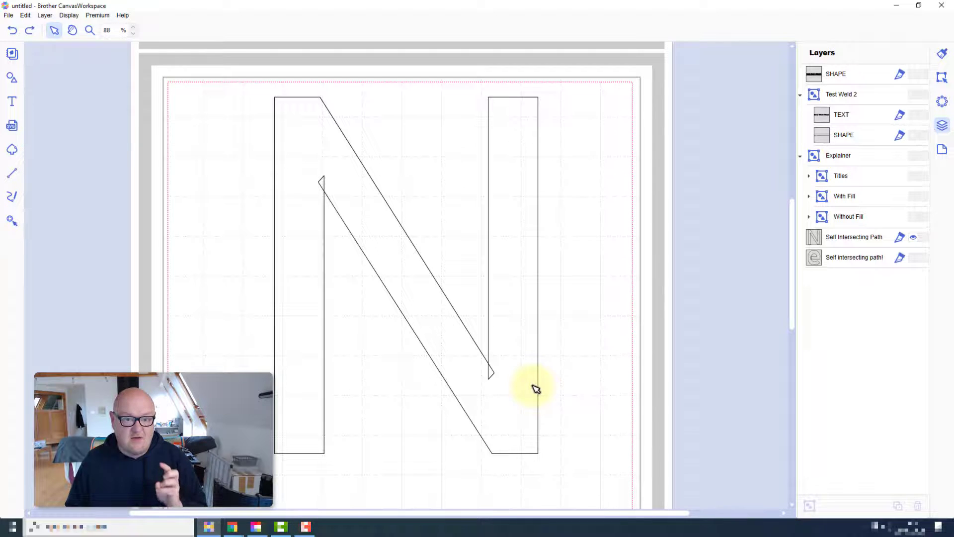
left_click(540, 361)
left_click(942, 78)
left_click(878, 479)
- Drag the N's diagonal nodes into place and apply the path edit to remove the overlap
double_click(495, 328)
left_click_drag(495, 372, 479, 354)
left_click_drag(329, 185, 334, 189)
left_click(478, 355)
left_click(227, 31)
left_click(403, 196)
- Unhide the TEXT layer and select the 'Bold Won't Weld?' title's layer
left_click(565, 173)
left_click(943, 127)
left_click(914, 117)
left_click(602, 266)
left_click(853, 121)
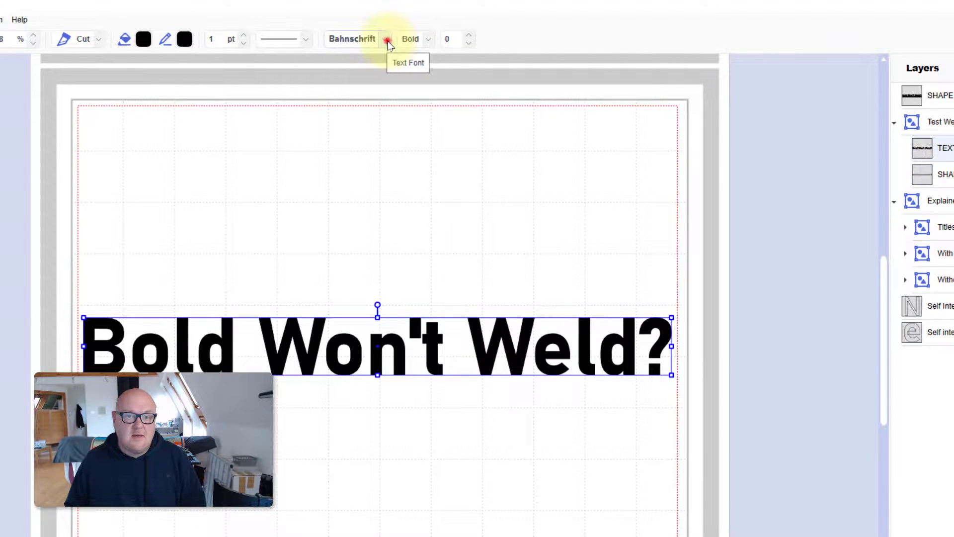
- Scroll through the font list available for the title, still Bahnschrift Bold
left_click(387, 40)
left_click(387, 41)
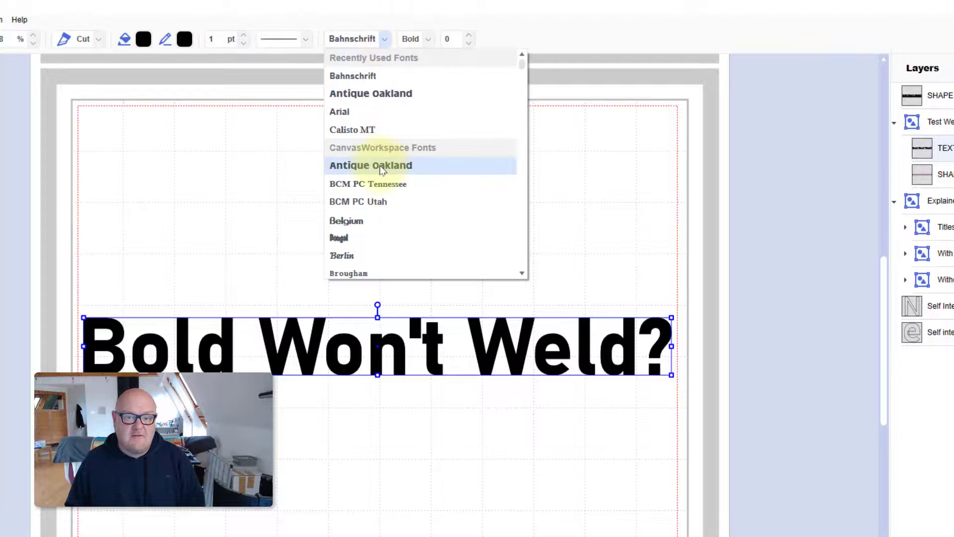
scroll(383, 269, "down", 1)
scroll(499, 273, "down", 4)
left_click(523, 273)
scroll(482, 276, "down", 4)
- Keep Bahnschrift Bold and set the title's fill colour to white in the Color Pallet
left_click(656, 162)
left_click(177, 35)
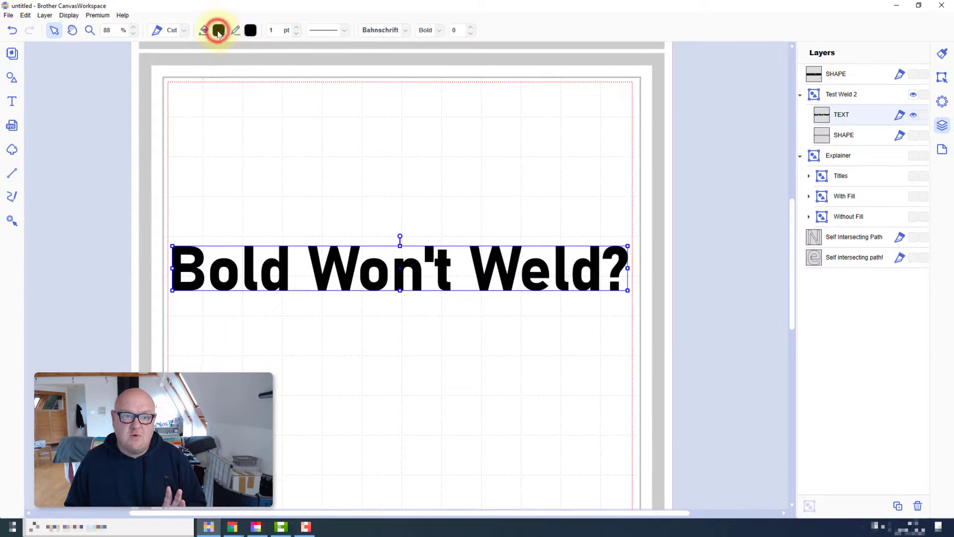
left_click(342, 203)
left_click(550, 331)
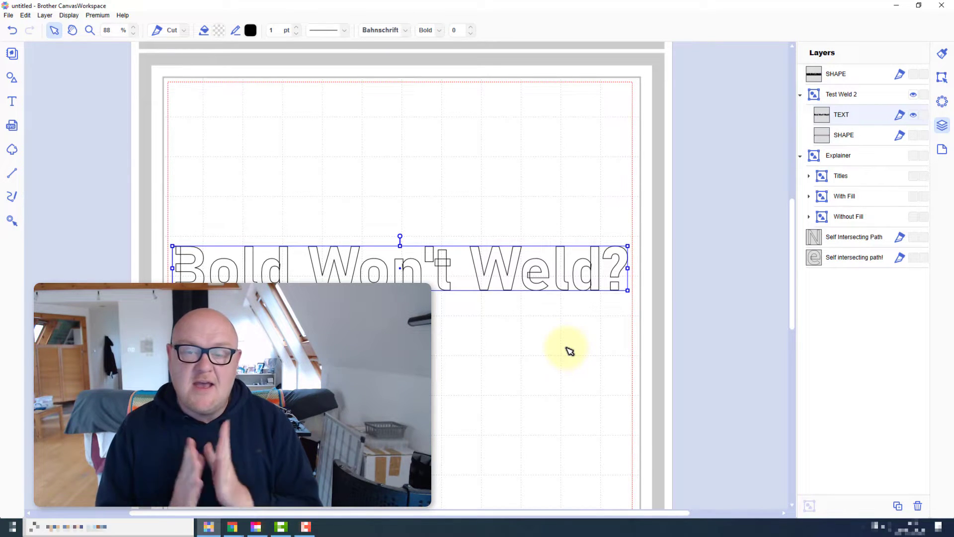